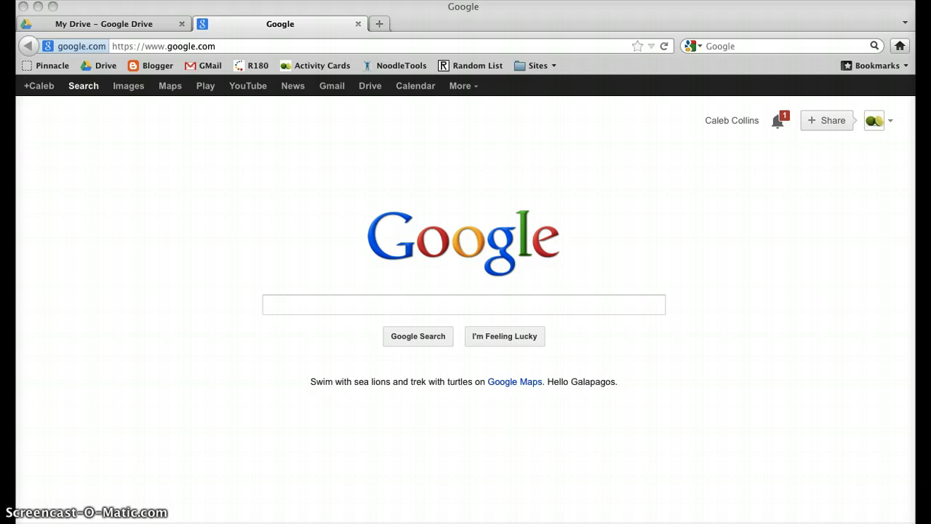
Search Google for "Every breath you take" lyrics
{"action": "left_click", "coordinate": [290, 301]}
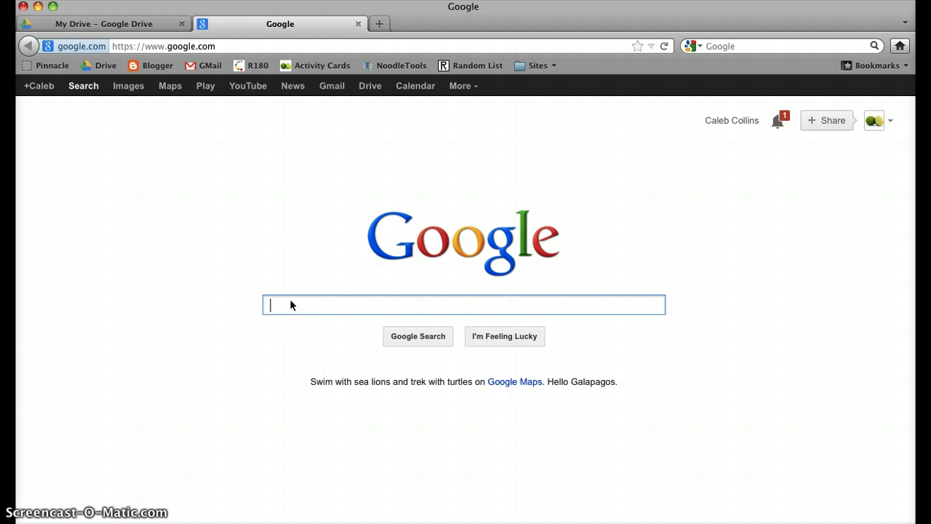
{"action": "left_click", "coordinate": [271, 349]}
{"action": "type", "text": "\""}
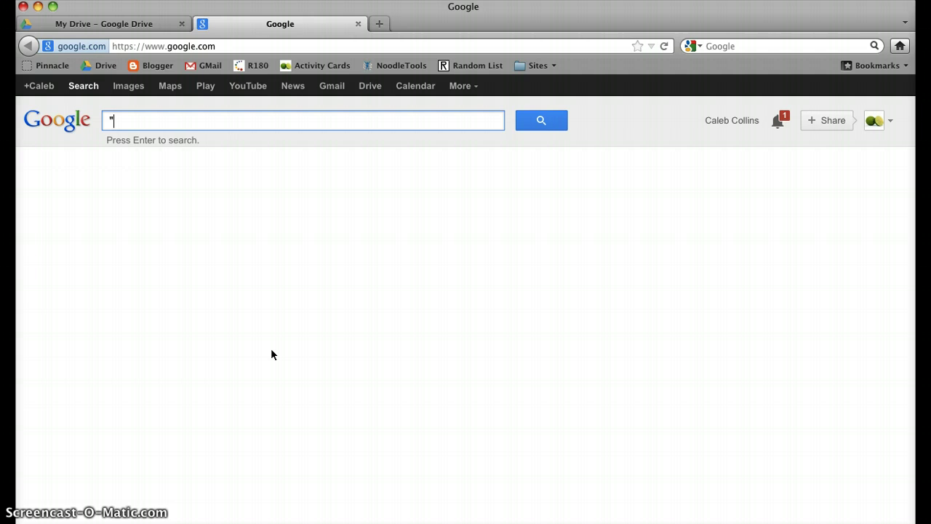
{"action": "type", "text": "Every brea"}
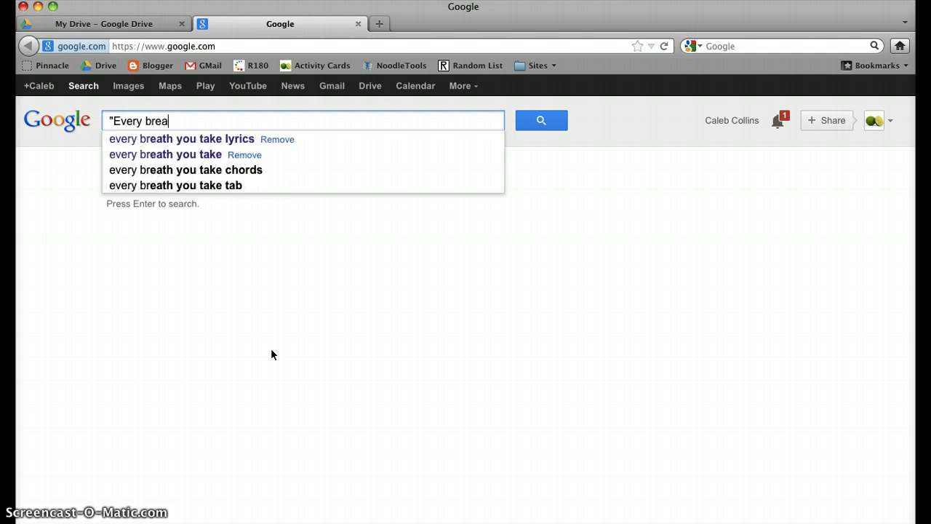
{"action": "type", "text": "th you take\""}
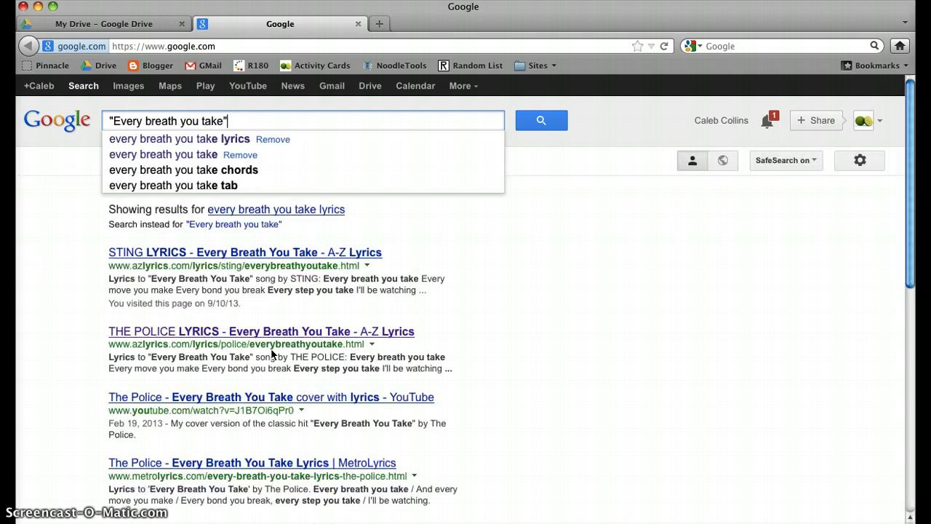
{"action": "type", "text": " lyrics"}
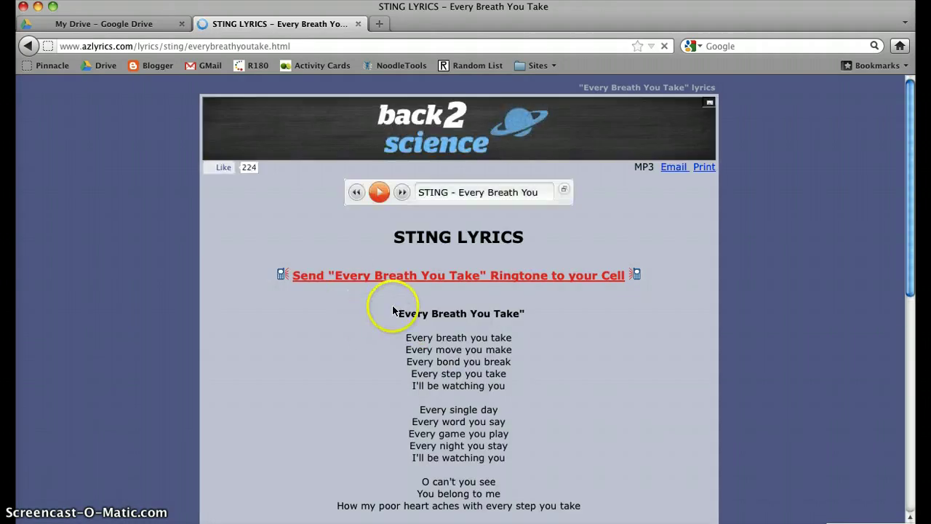
Select the Every Breath You Take lyrics on AZLyrics, from title to last line, and copy them
{"action": "left_click", "coordinate": [394, 312]}
{"action": "left_click", "coordinate": [440, 308]}
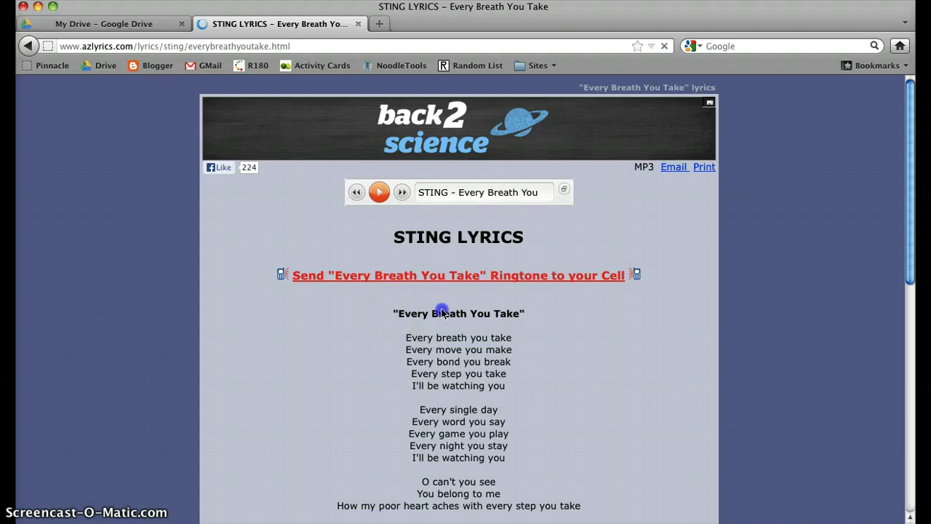
{"action": "left_click", "coordinate": [393, 314]}
{"action": "left_click_drag", "start_coordinate": [393, 313], "coordinate": [473, 486]}
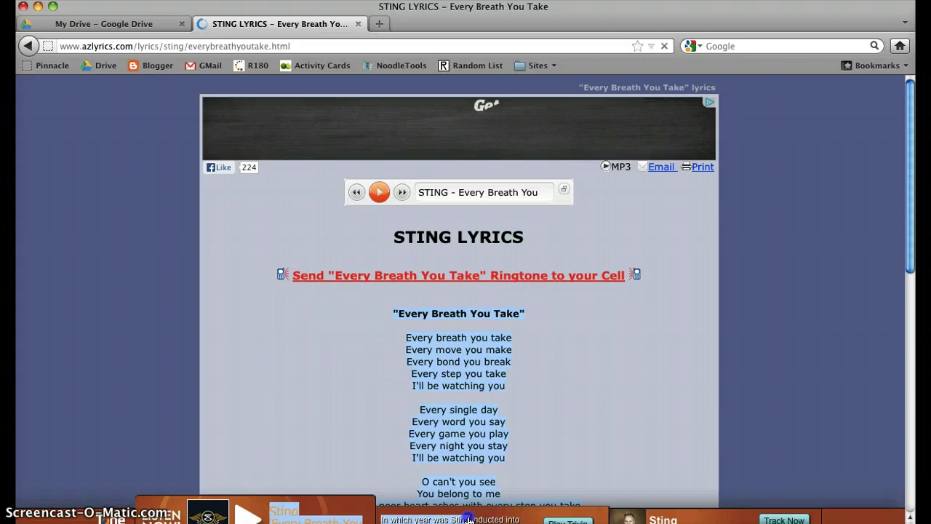
{"action": "left_click_drag", "start_coordinate": [473, 486], "coordinate": [538, 453]}
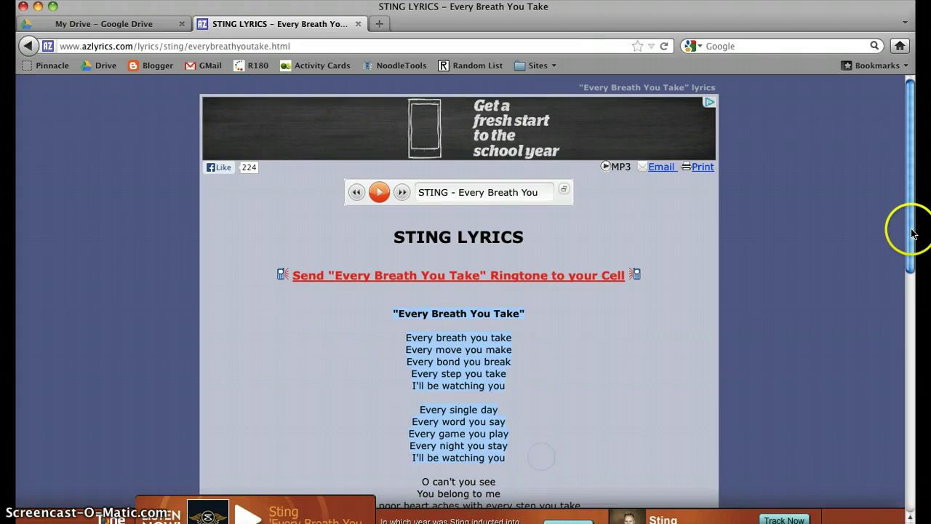
{"action": "left_click_drag", "start_coordinate": [908, 228], "coordinate": [861, 359]}
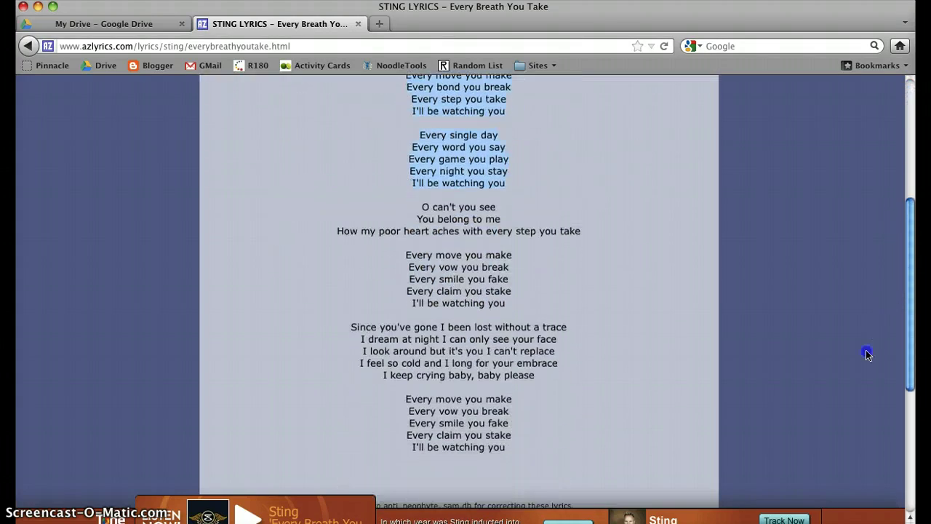
{"action": "mouse_move", "coordinate": [507, 425]}
{"action": "left_mouse_down"}
{"action": "mouse_move", "coordinate": [372, 95]}
{"action": "mouse_move", "coordinate": [389, 322]}
{"action": "left_mouse_up"}
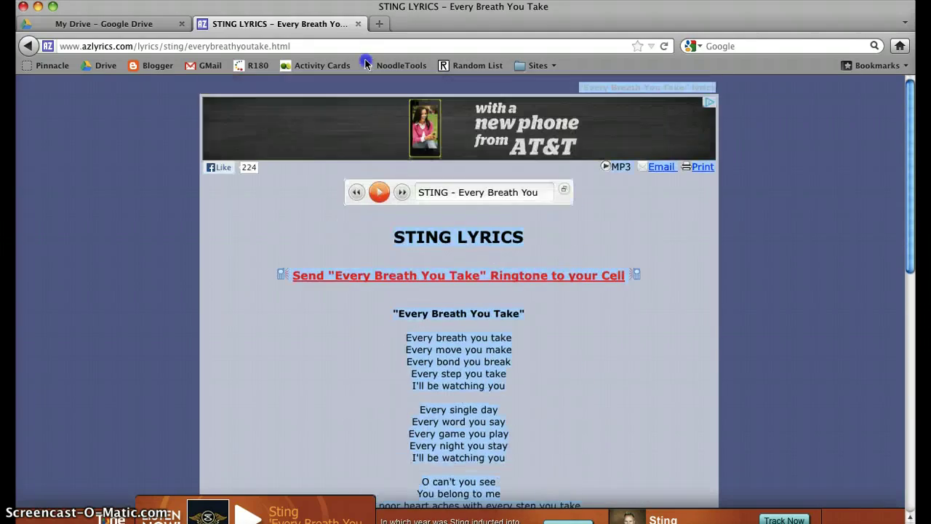
{"action": "right_click", "coordinate": [446, 346]}
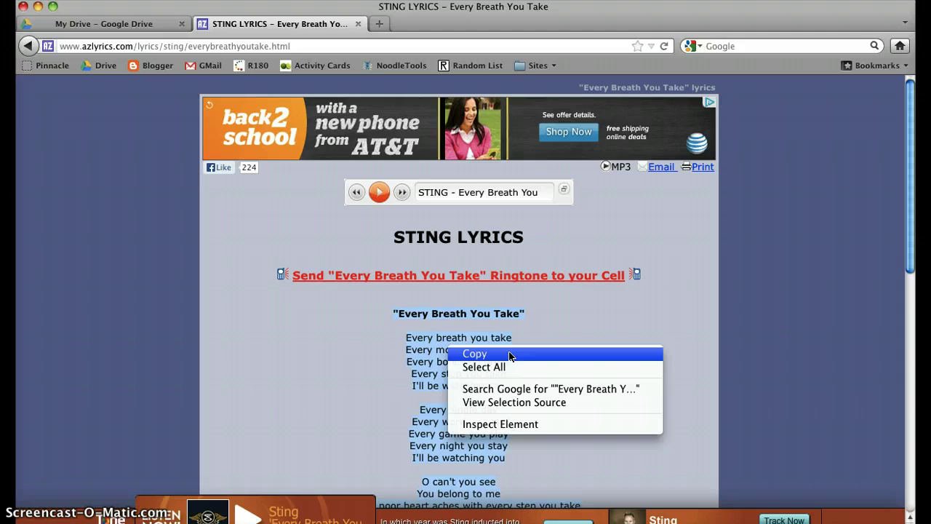
{"action": "left_click", "coordinate": [509, 355]}
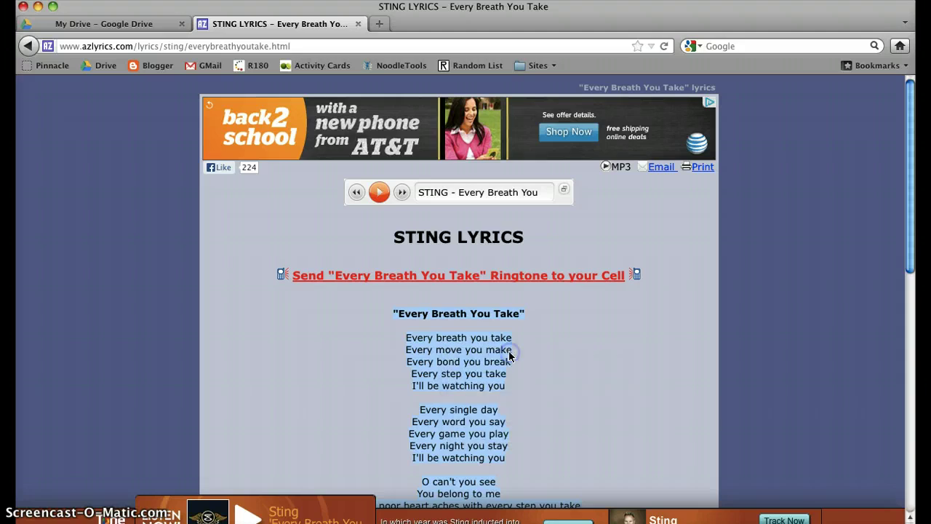
Create a new blank Google Docs document from My Drive and dismiss the browser warning
{"action": "left_click", "coordinate": [117, 29]}
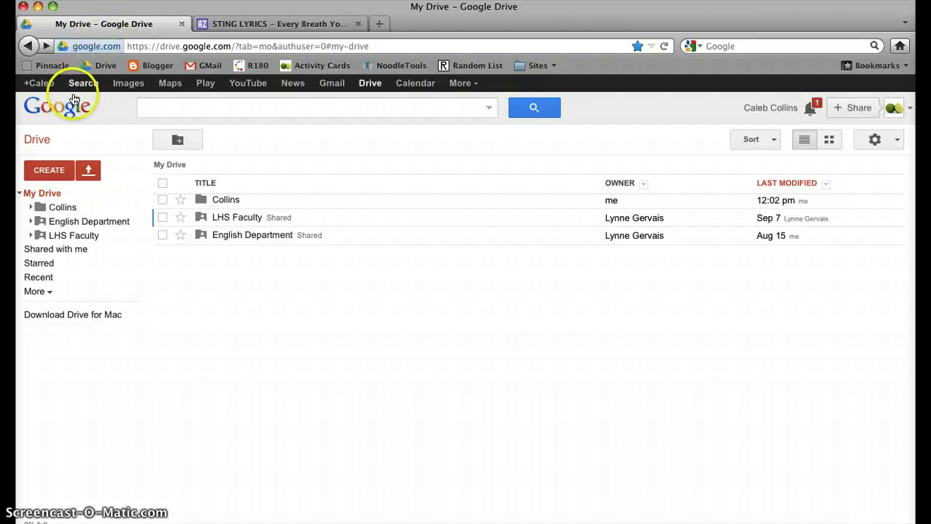
{"action": "left_click", "coordinate": [50, 171]}
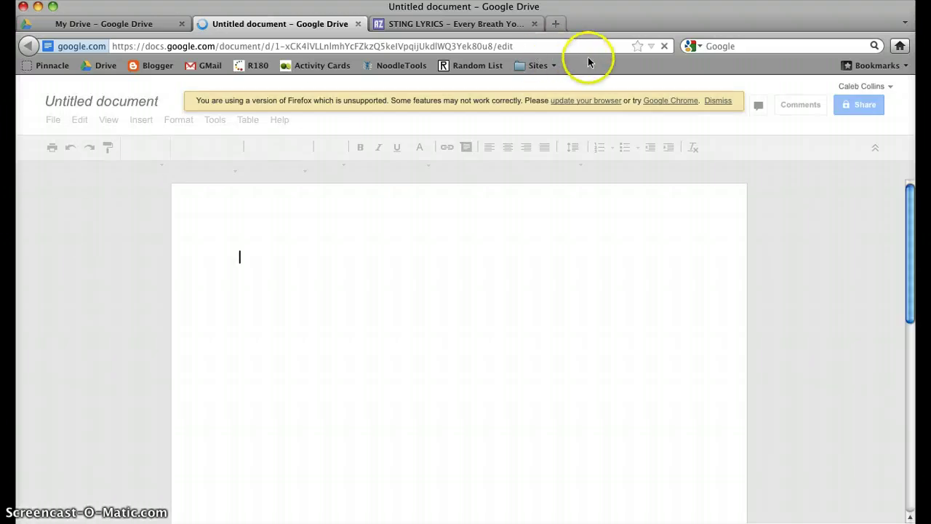
{"action": "left_click", "coordinate": [722, 102]}
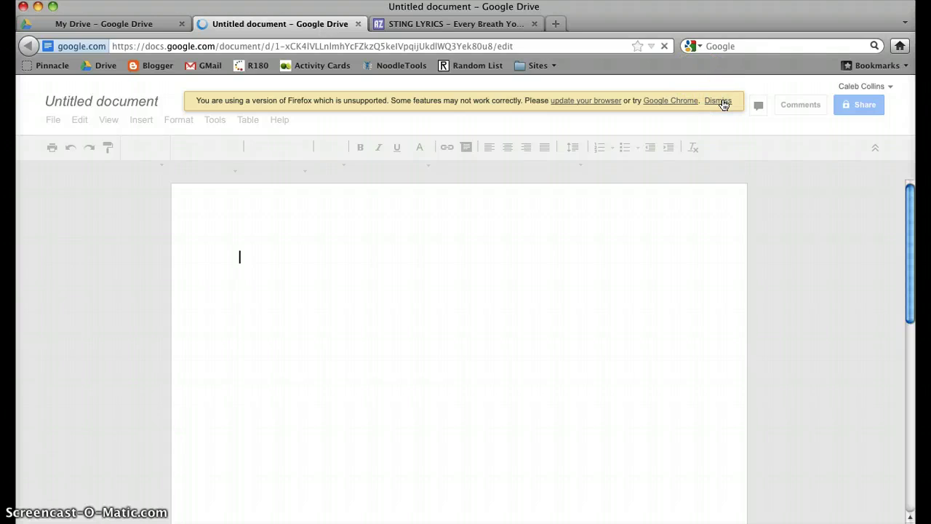
Rename the untitled document to 'Every Breath You Take - Song Annotation'
{"action": "left_click", "coordinate": [96, 105]}
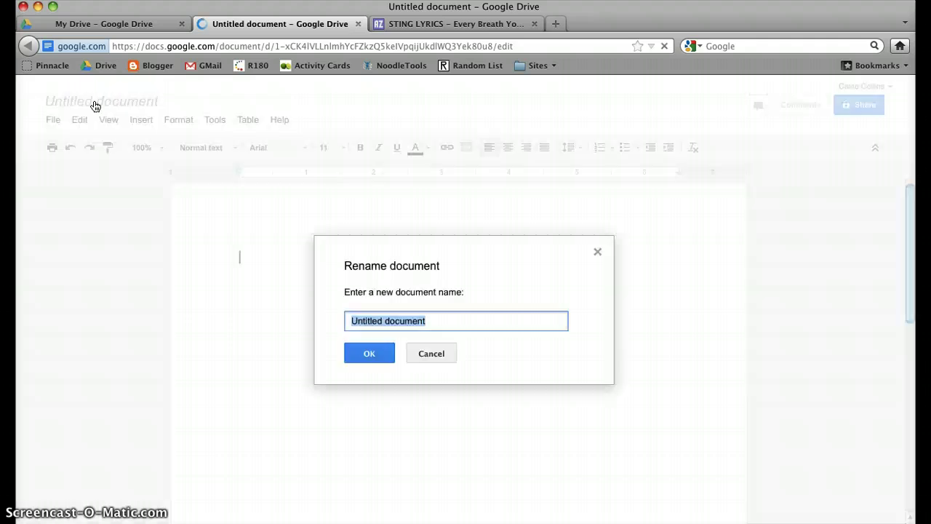
{"action": "type", "text": "Every B"}
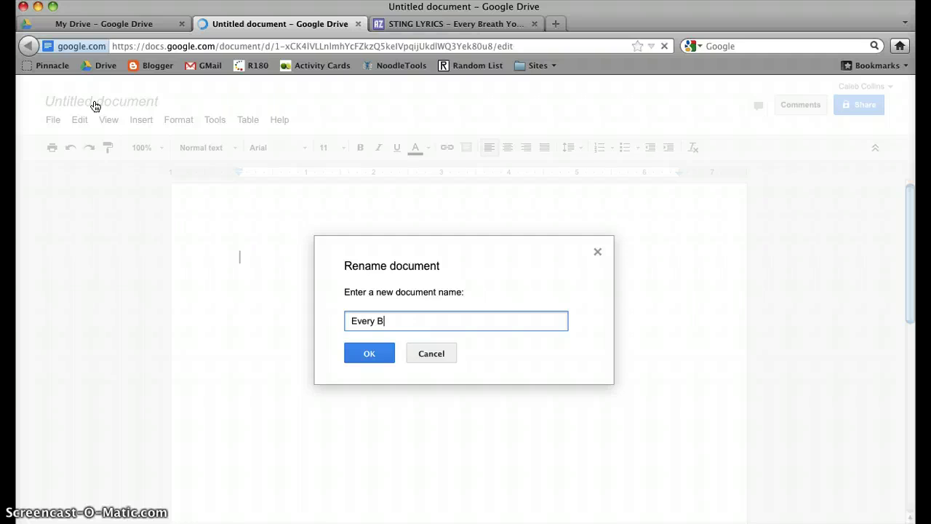
{"action": "type", "text": "reath You Take "}
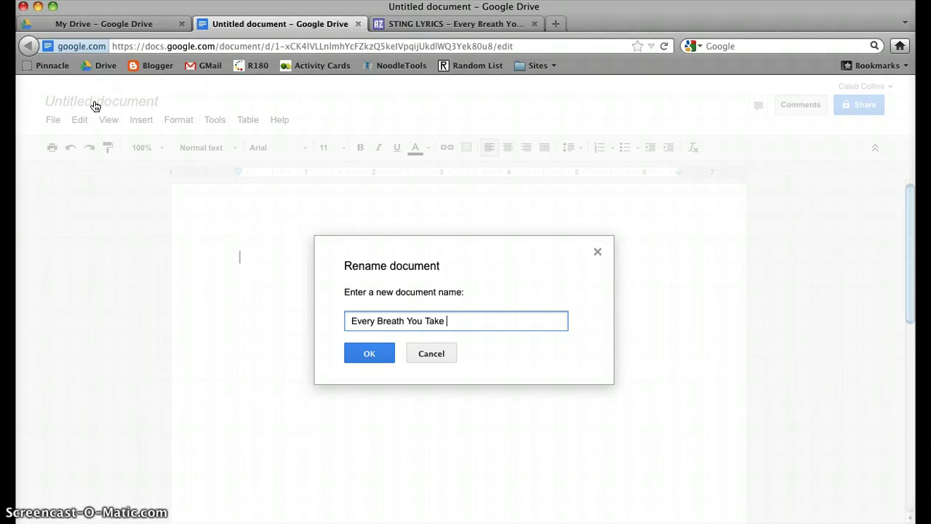
{"action": "type", "text": "Song A"}
{"action": "type", "text": "nnotation"}
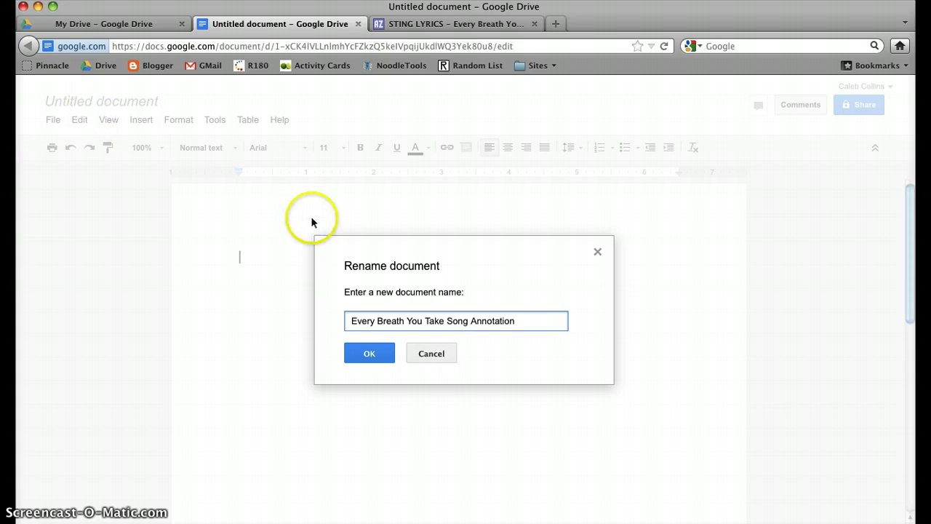
{"action": "left_click", "coordinate": [446, 322]}
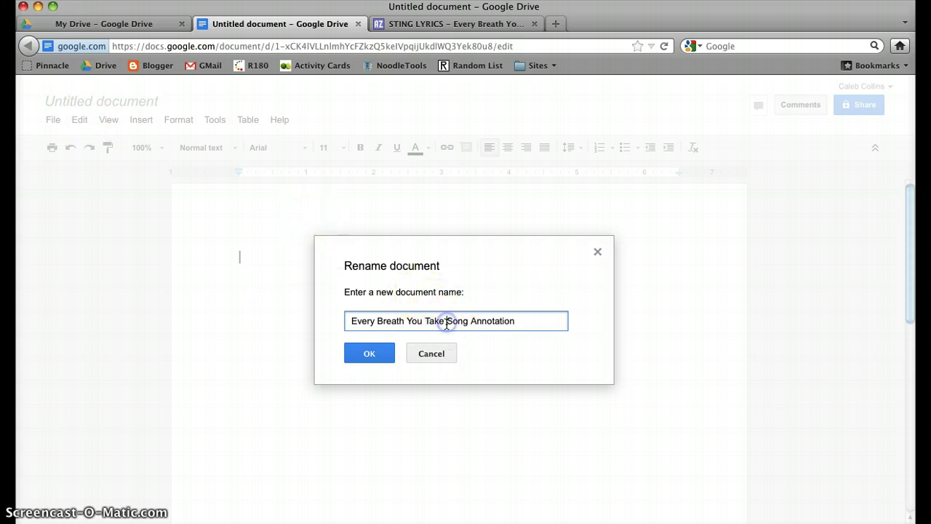
{"action": "type", "text": ":"}
{"action": "left_click", "coordinate": [365, 352]}
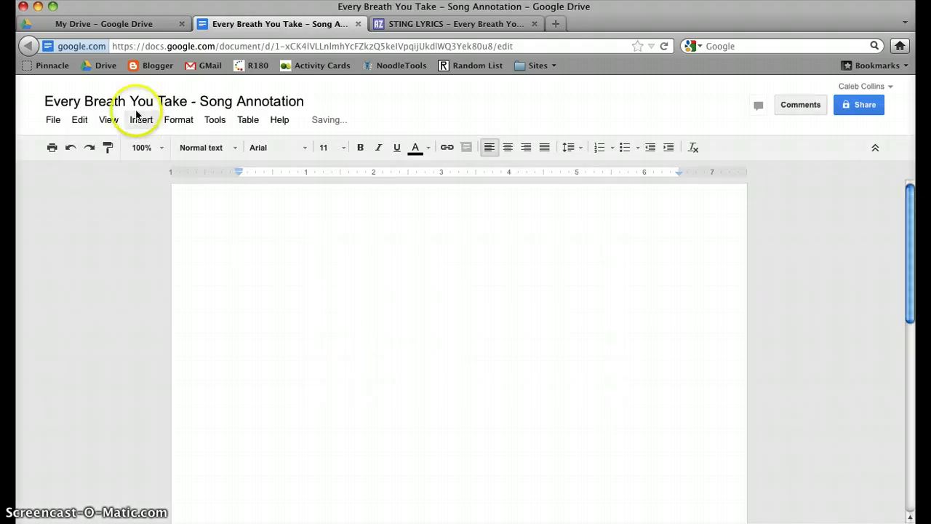
Paste the copied song lyrics into the empty document with Ctrl+V
{"action": "left_click", "coordinate": [77, 121]}
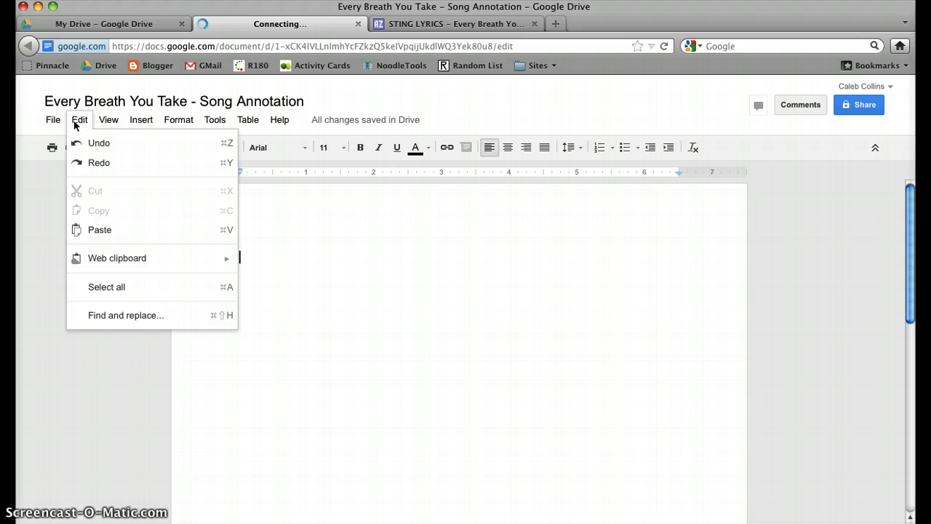
{"action": "left_click", "coordinate": [102, 230]}
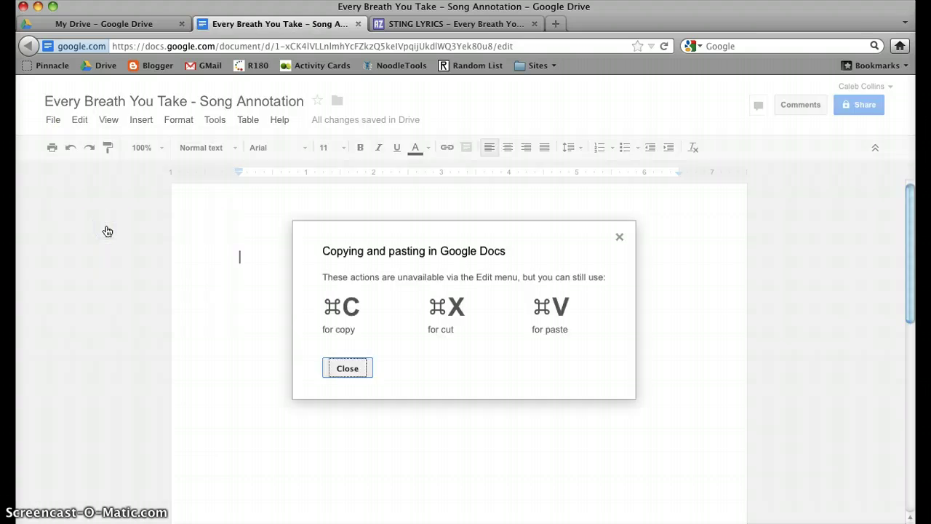
{"action": "left_click", "coordinate": [348, 369]}
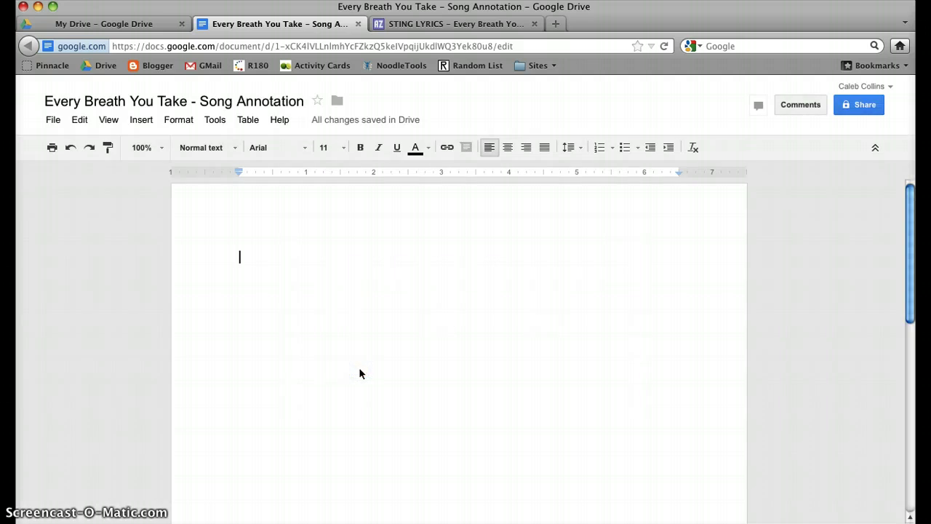
{"action": "key", "text": "ctrl+v"}
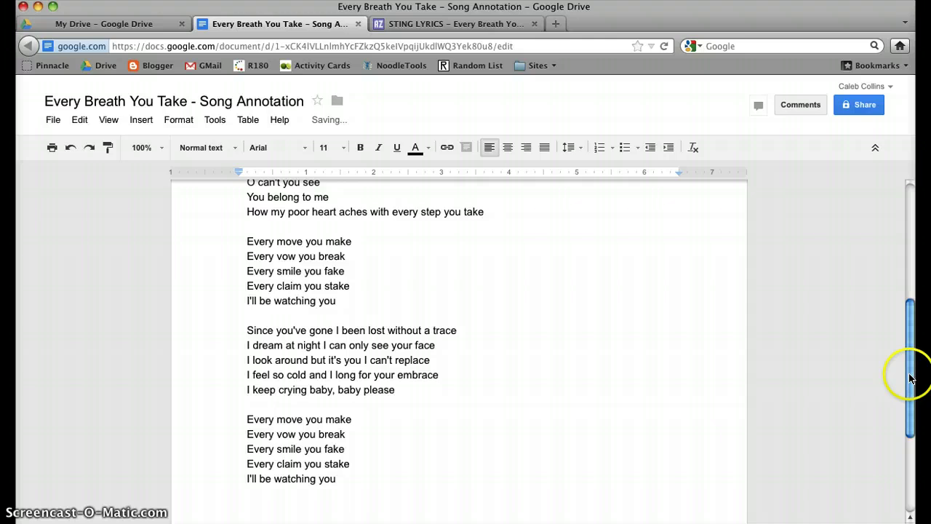
Scroll to the top and select the opening line 'Every breath you take'
{"action": "left_click_drag", "start_coordinate": [908, 369], "coordinate": [899, 251]}
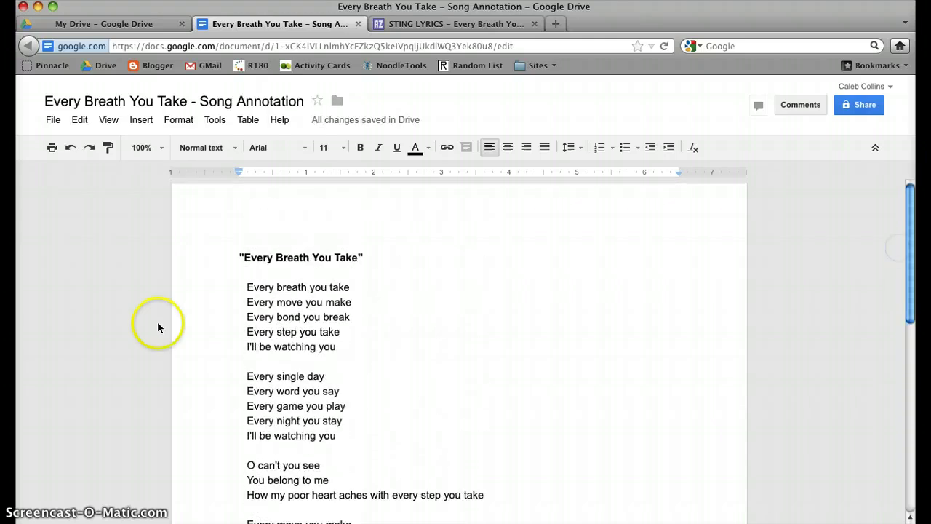
{"action": "left_click", "coordinate": [243, 289]}
{"action": "left_click_drag", "start_coordinate": [244, 290], "coordinate": [350, 289]}
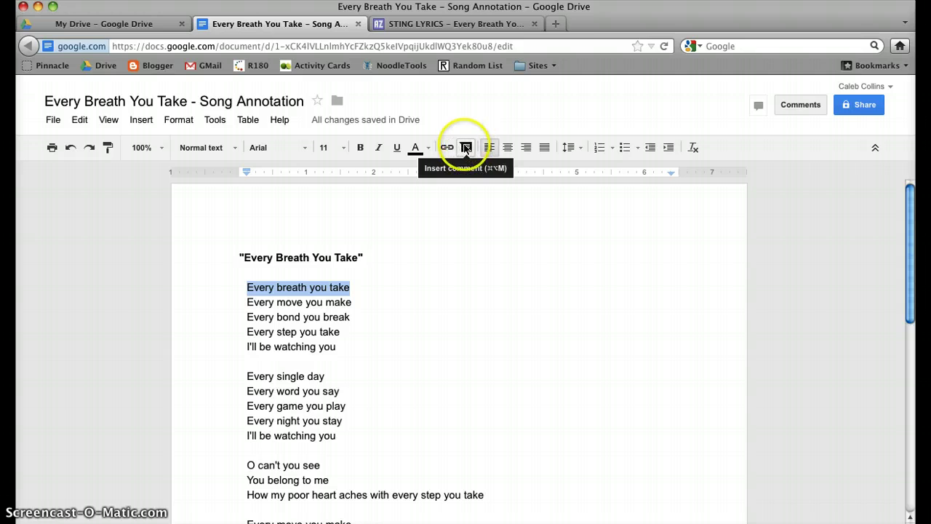
Comment on the opening line: 'Tone is very specific - the singer is even focused on this person's breath'
{"action": "left_click", "coordinate": [466, 148]}
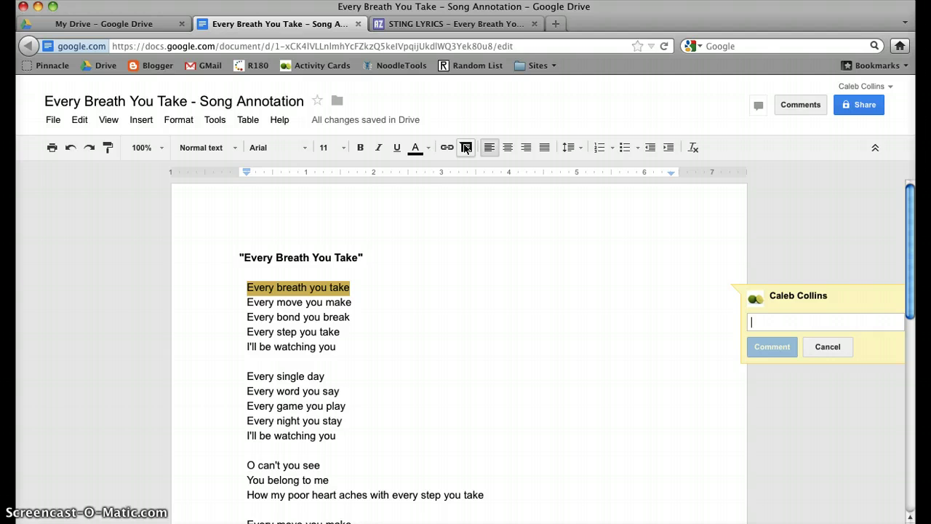
{"action": "type", "text": "Tone "}
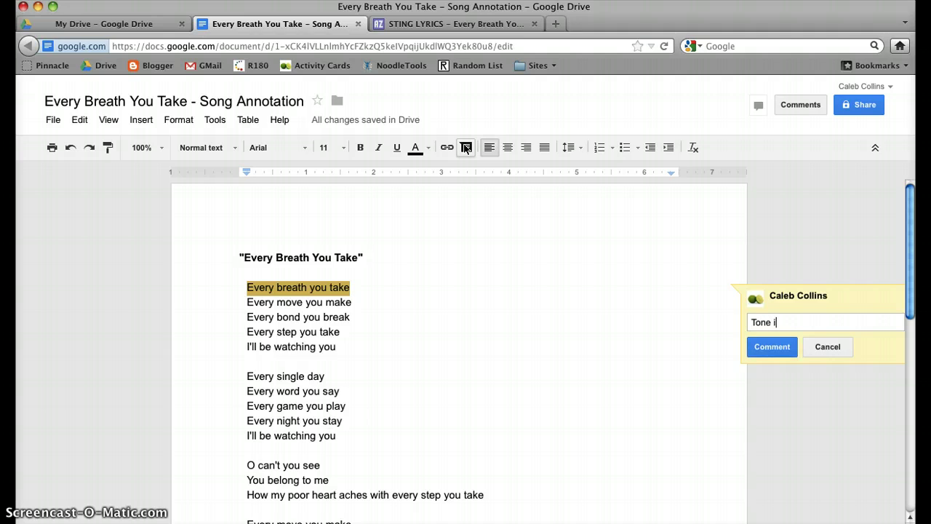
{"action": "type", "text": "is very spe"}
{"action": "type", "text": "cfi"}
{"action": "key", "text": "BackSpace"}
{"action": "key", "text": "BackSpace"}
{"action": "key", "text": "BackSpace"}
{"action": "type", "text": "ic "}
{"action": "type", "text": "- the singer "}
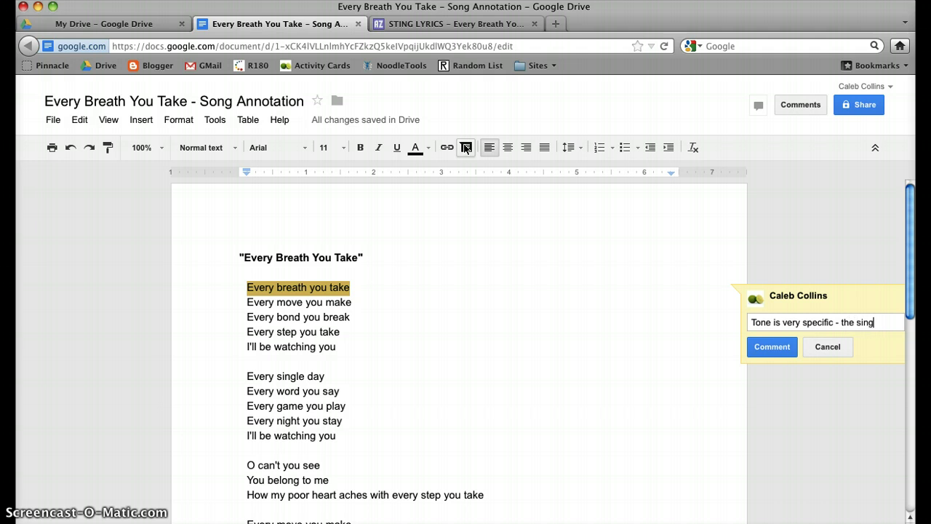
{"action": "type", "text": "is even focu"}
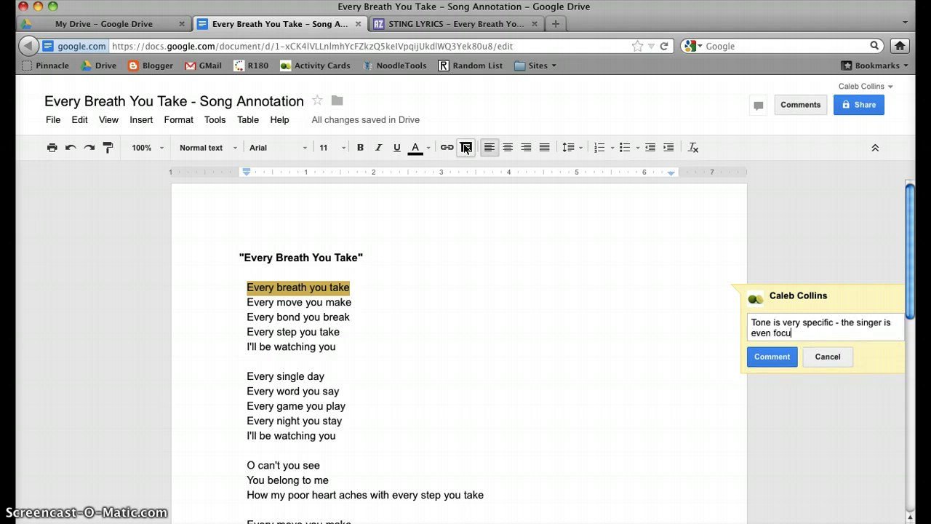
{"action": "type", "text": "sed"}
{"action": "type", "text": " on this person's b"}
{"action": "type", "text": "reath."}
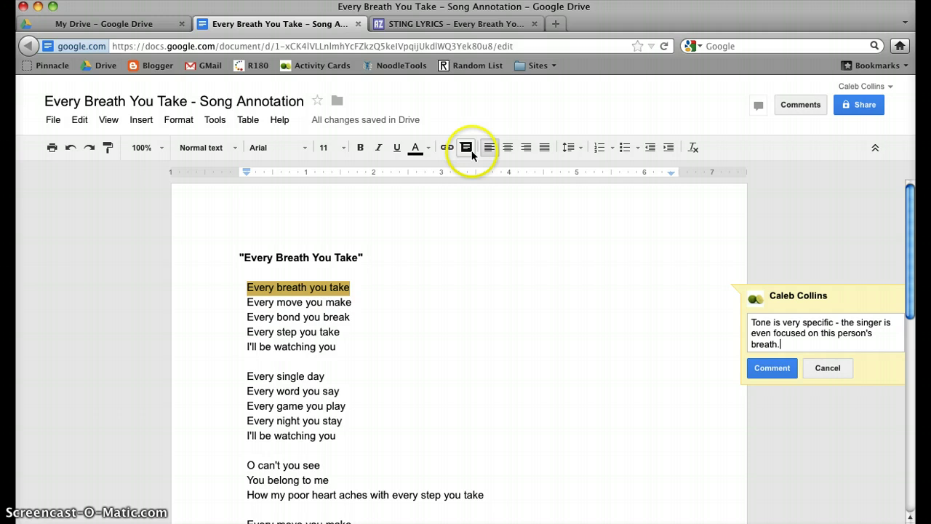
Post the tone comment and select the word 'belong' in 'You belong to me'
{"action": "left_click", "coordinate": [768, 368]}
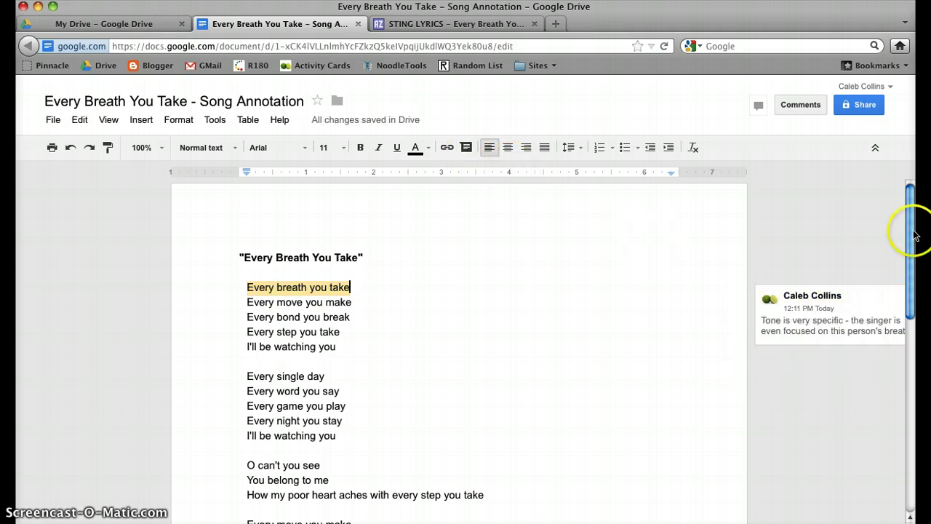
{"action": "left_click_drag", "start_coordinate": [909, 233], "coordinate": [892, 268]}
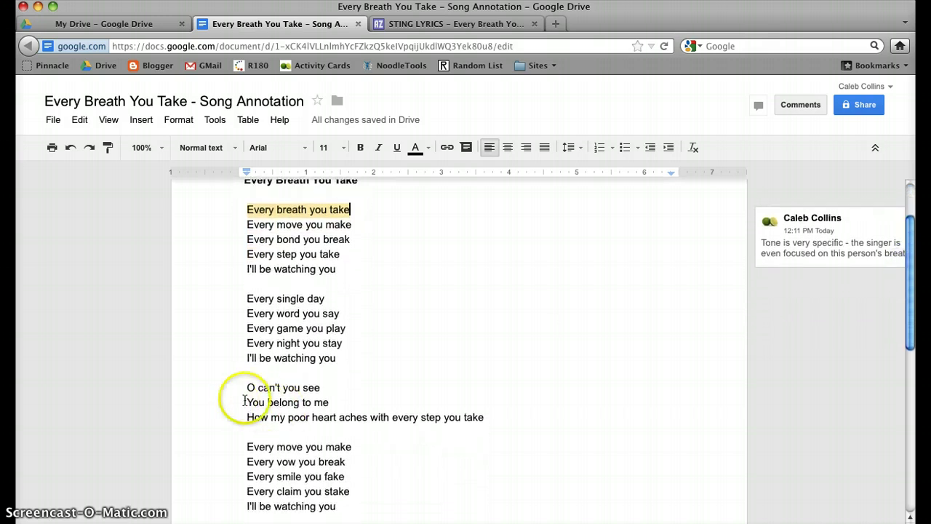
{"action": "left_click_drag", "start_coordinate": [245, 402], "coordinate": [321, 402]}
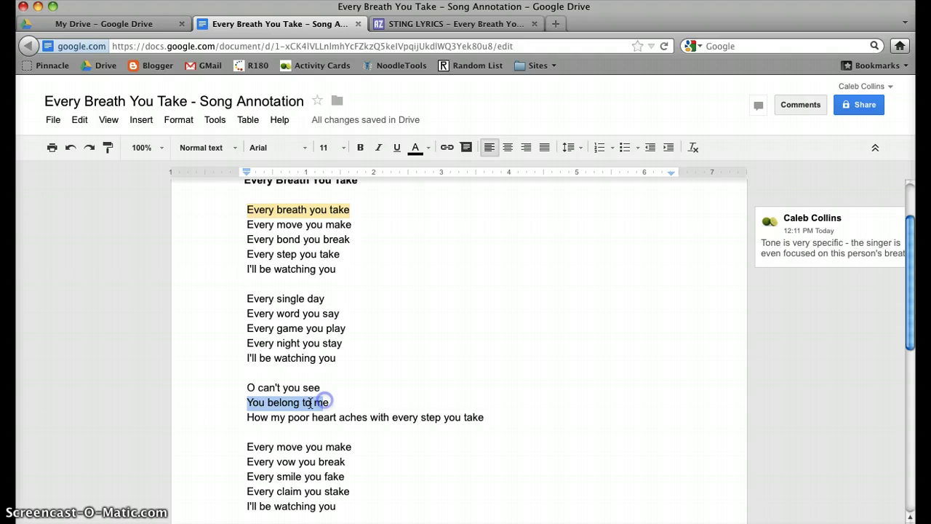
{"action": "left_click_drag", "start_coordinate": [267, 405], "coordinate": [300, 405]}
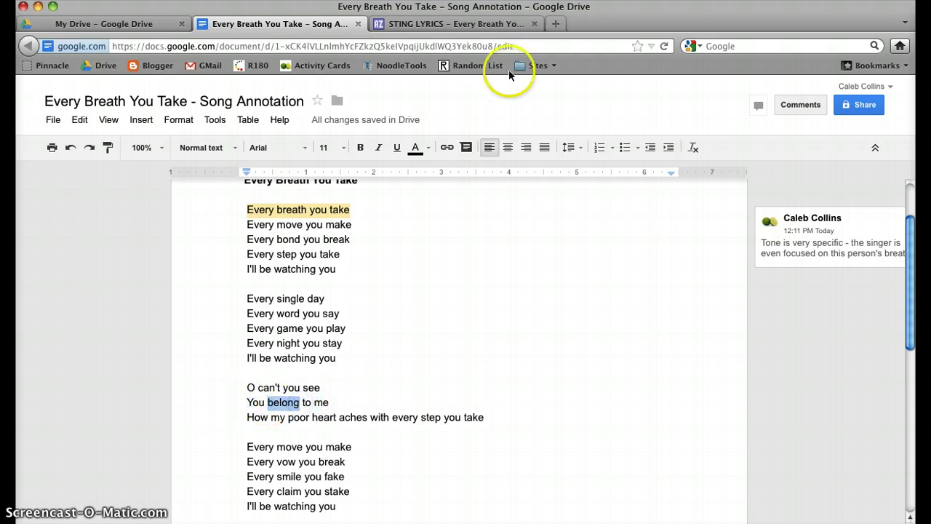
Comment on 'belong': diction note calling it a really possessive word, plus a mood note about discomfort
{"action": "left_click", "coordinate": [466, 147]}
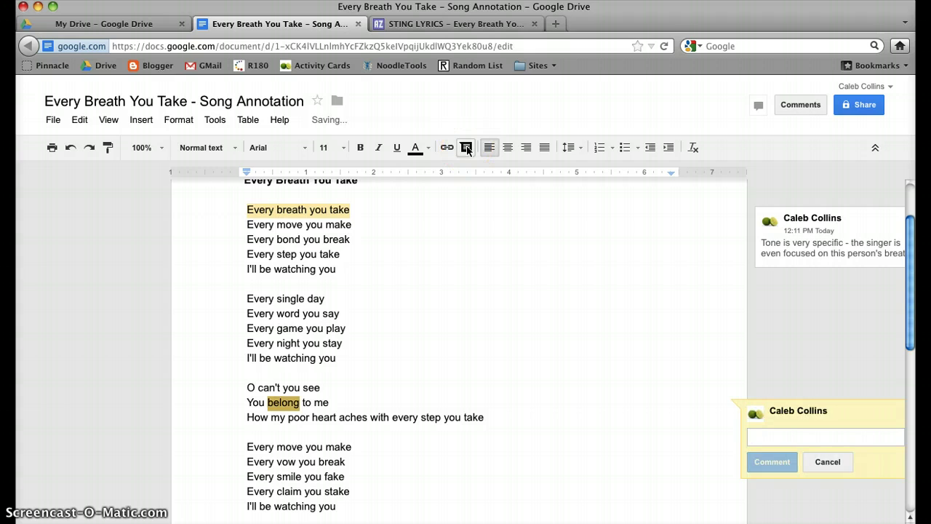
{"action": "type", "text": "Dictio"}
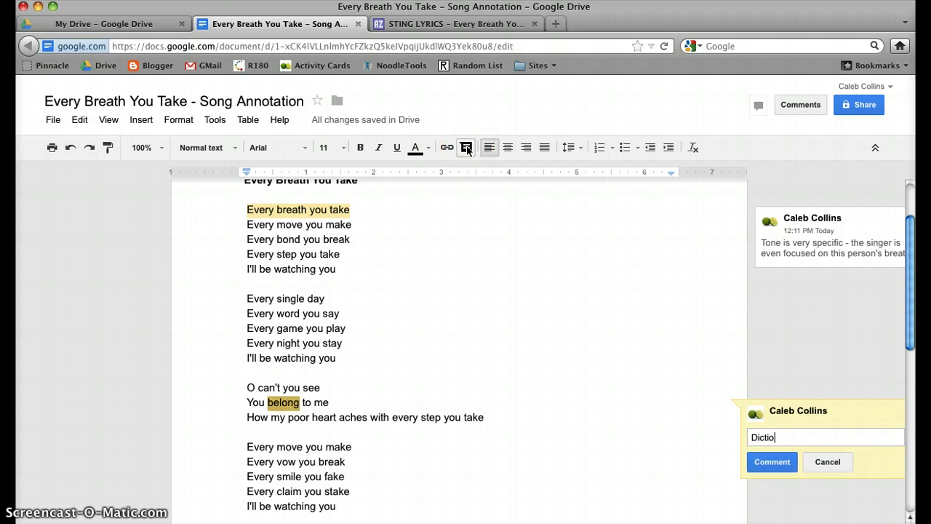
{"action": "type", "text": "n: be"}
{"action": "type", "text": "lone"}
{"action": "key", "text": "BackSpace"}
{"action": "key", "text": "BackSpace"}
{"action": "key", "text": "BackSpace"}
{"action": "key", "text": "BackSpace"}
{"action": "key", "text": "BackSpace"}
{"action": "type", "text": "\"belong\" is a"}
{"action": "type", "text": " really possess"}
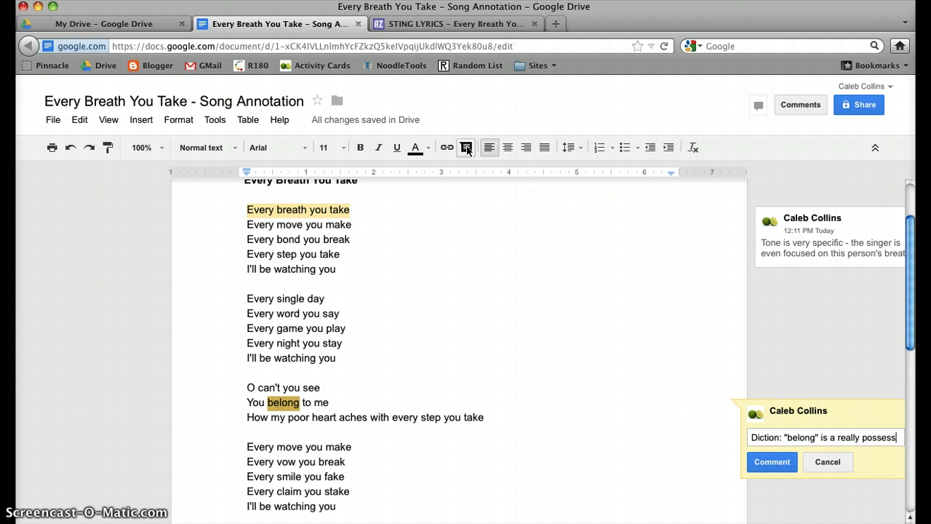
{"action": "type", "text": "ive word"}
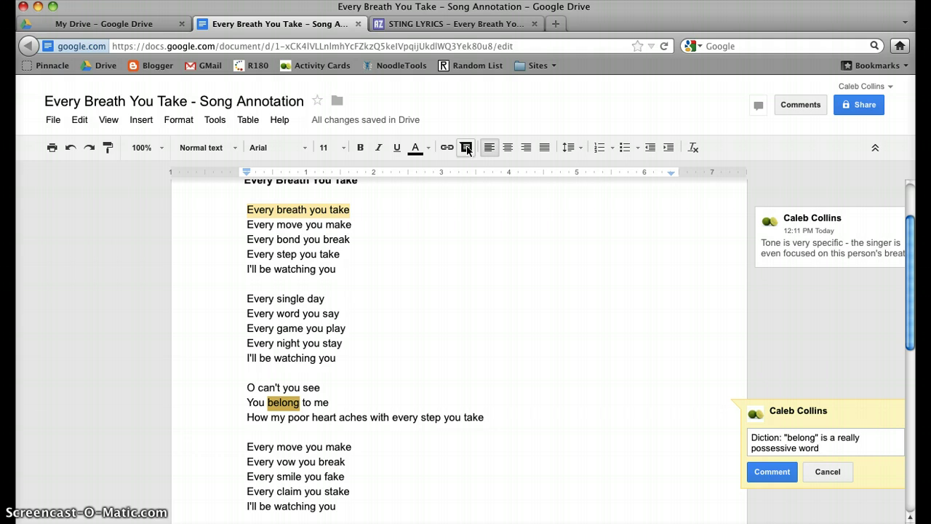
{"action": "left_click", "coordinate": [582, 255]}
{"action": "key", "text": "Return"}
{"action": "key", "text": "Return"}
{"action": "type", "text": ": mi"}
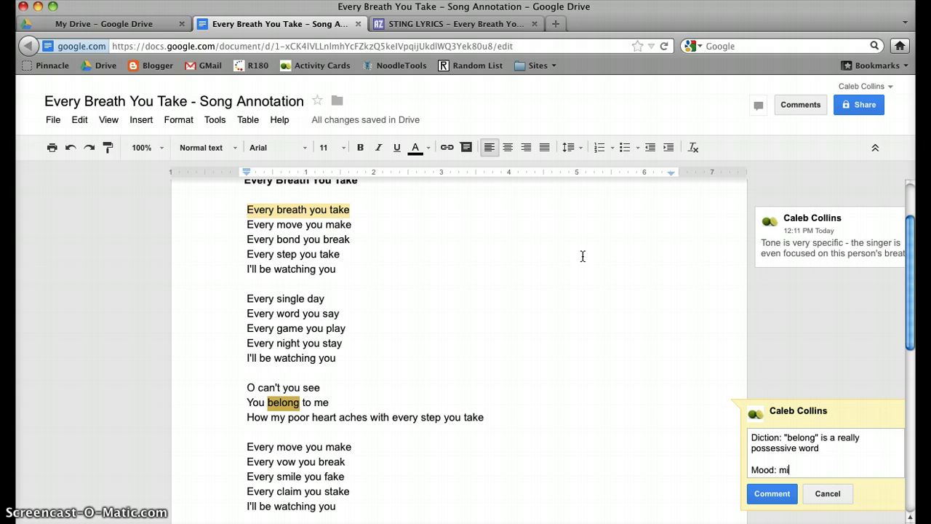
{"action": "type", "text": "ght make the person "}
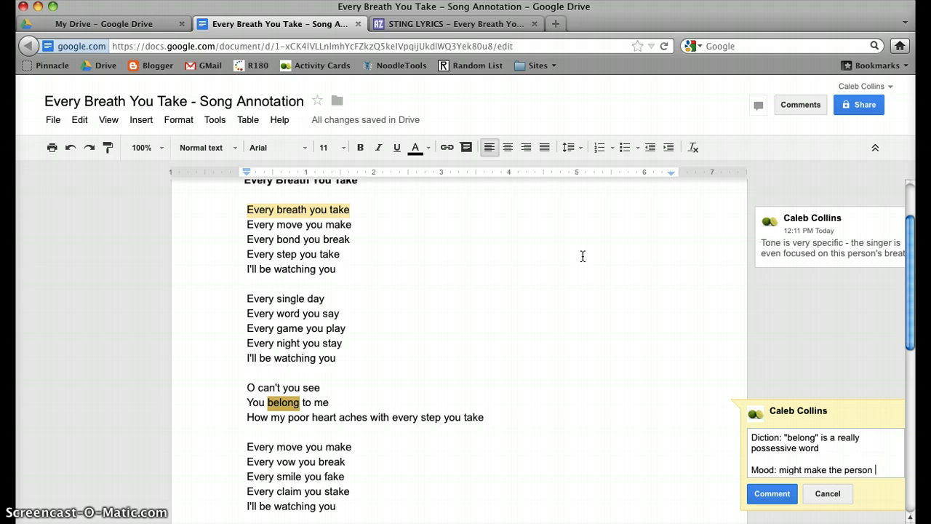
{"action": "type", "text": "the "}
{"action": "type", "text": "song is about feel un"}
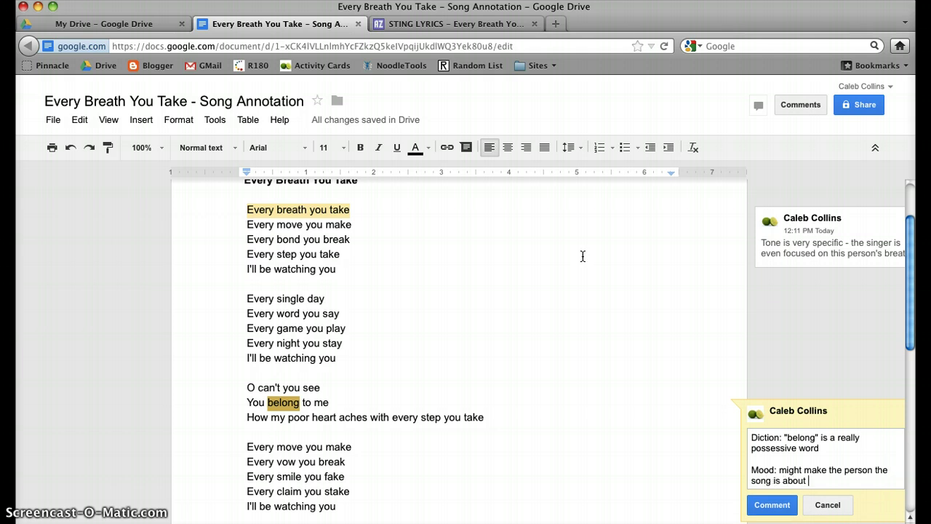
{"action": "type", "text": "comfortable."}
Post the diction and mood comment on 'belong', then review the tone comment on the first line
{"action": "left_click", "coordinate": [765, 504]}
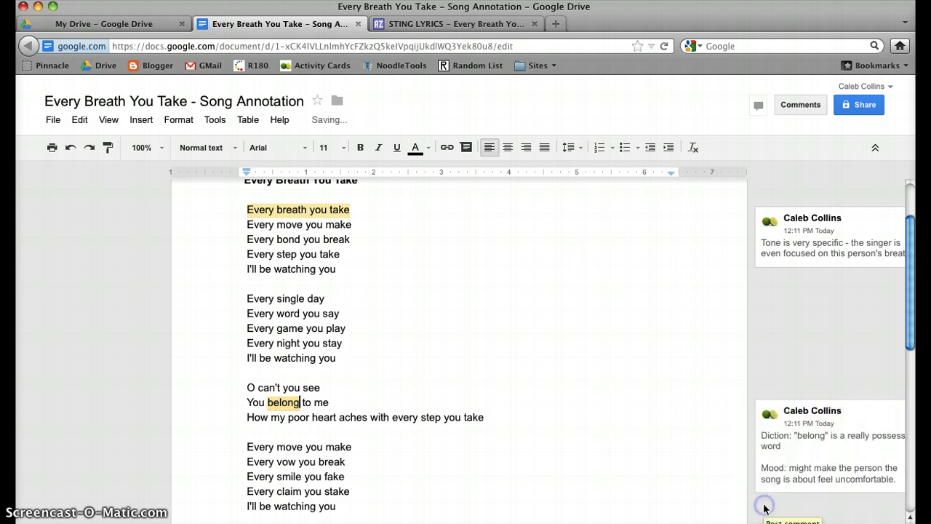
{"action": "left_click", "coordinate": [310, 211]}
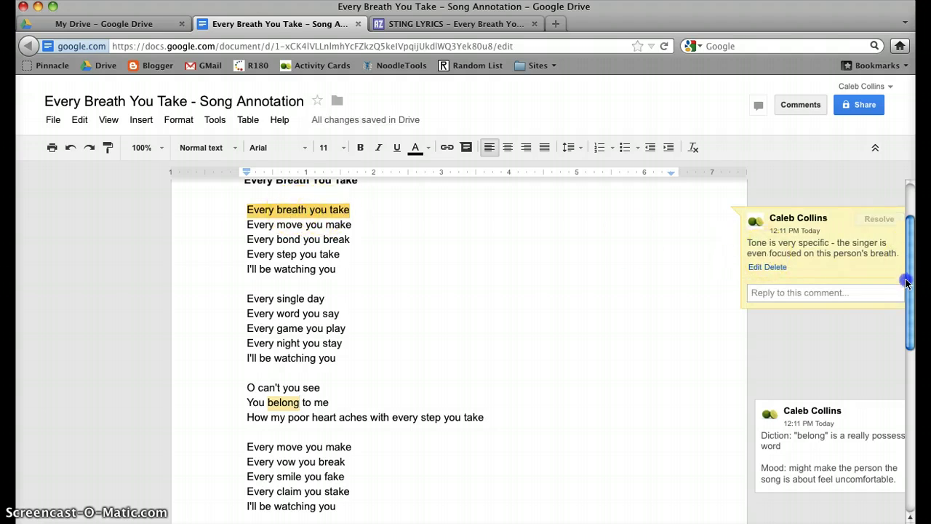
{"action": "mouse_move", "coordinate": [904, 290]}
{"action": "left_mouse_down"}
{"action": "mouse_move", "coordinate": [894, 424]}
{"action": "mouse_move", "coordinate": [881, 405]}
{"action": "mouse_move", "coordinate": [896, 369]}
{"action": "mouse_move", "coordinate": [899, 262]}
{"action": "mouse_move", "coordinate": [916, 224]}
{"action": "left_mouse_up"}
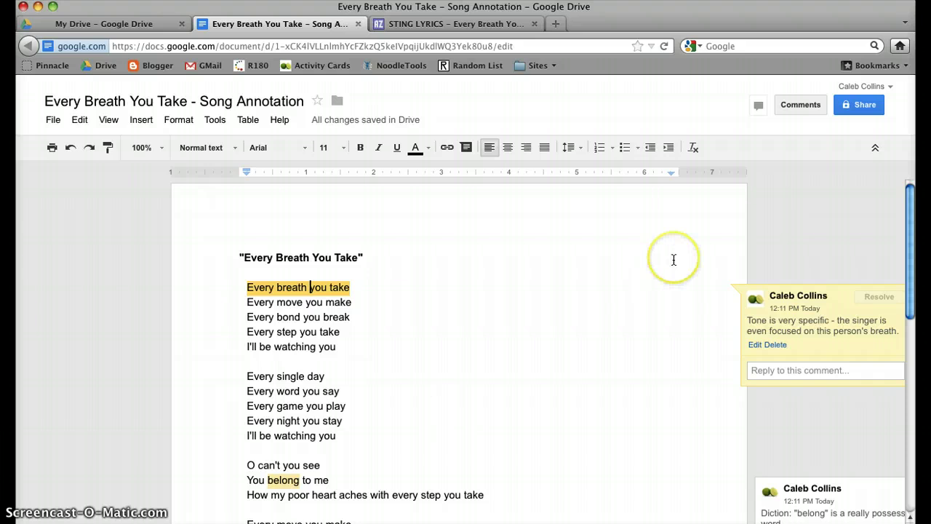
Invite a Gmail contact with Can edit access to the document and send the invitation
{"action": "left_click", "coordinate": [855, 110]}
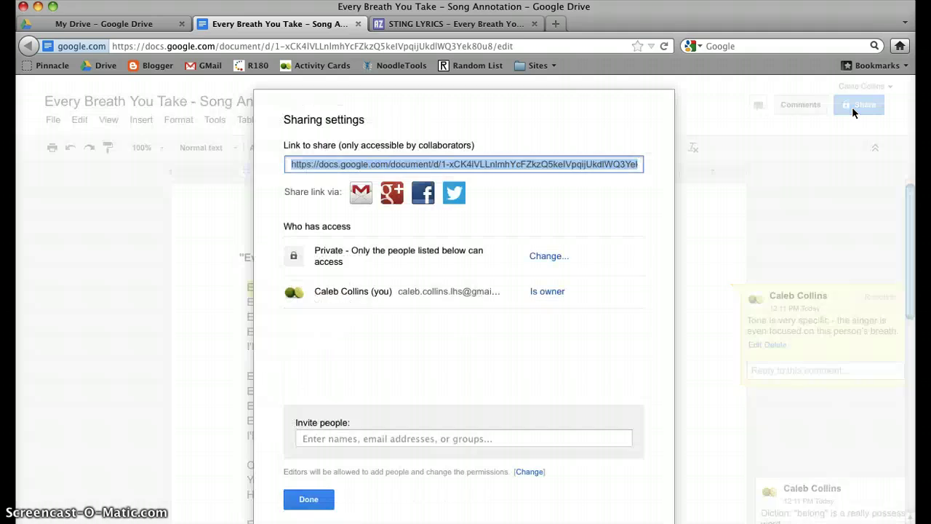
{"action": "left_click", "coordinate": [322, 438]}
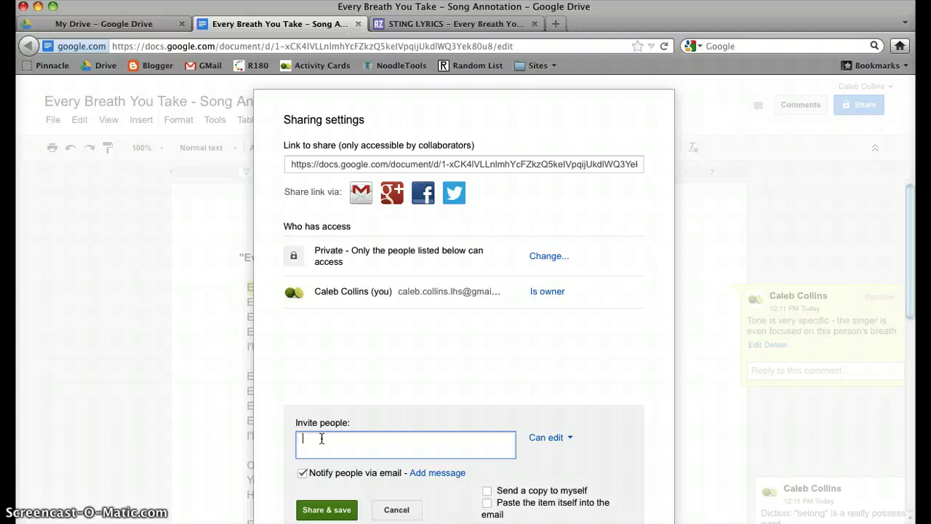
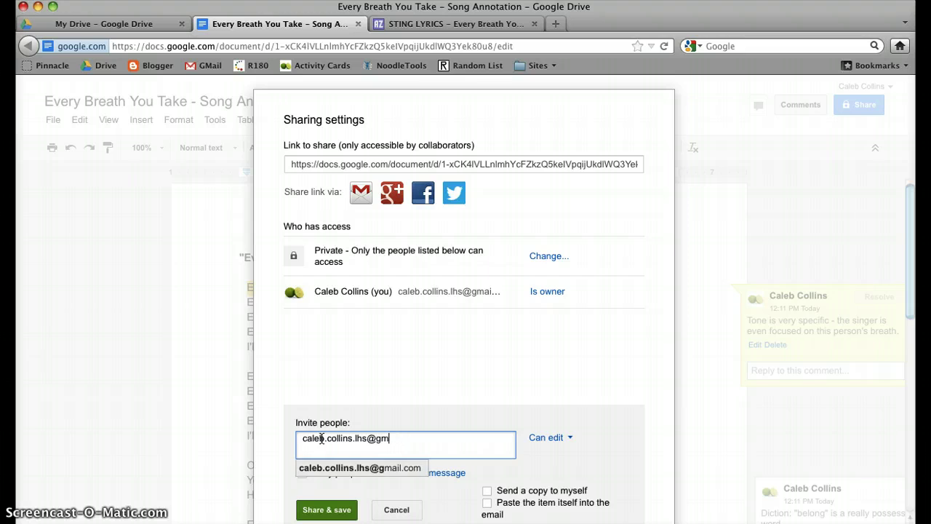
{"action": "left_click", "coordinate": [320, 509]}
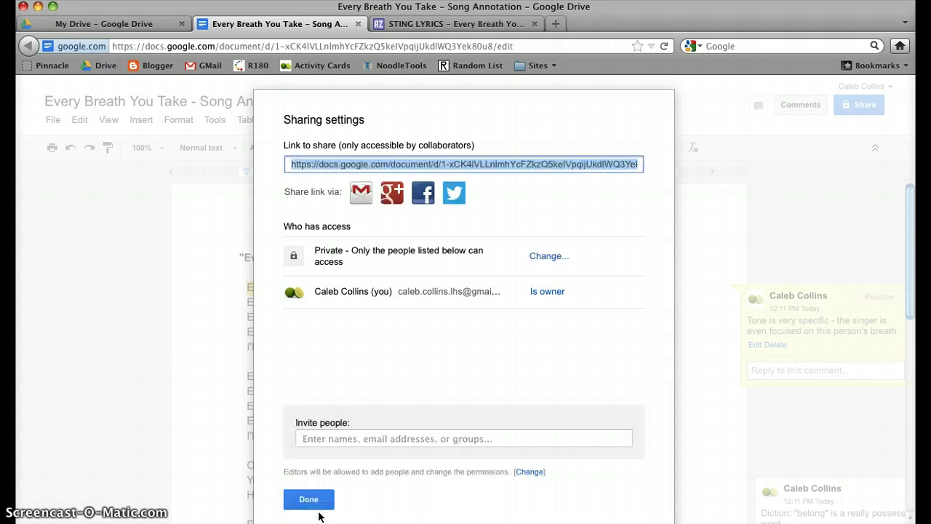
Close Sharing settings with Done and review the annotated lyrics and both comments
{"action": "left_click", "coordinate": [308, 500]}
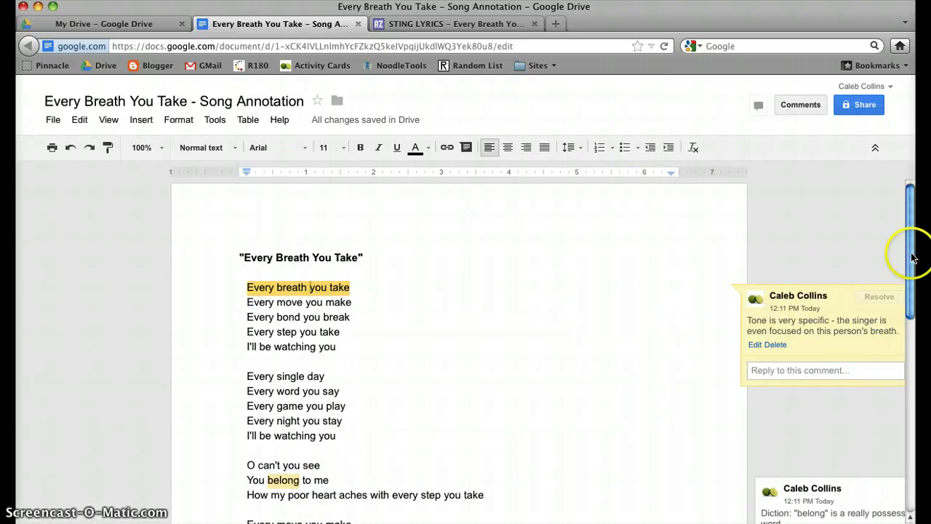
{"action": "left_click_drag", "start_coordinate": [908, 251], "coordinate": [891, 295]}
{"action": "scroll", "coordinate": [883, 312], "scroll_direction": "down", "scroll_amount": 3}
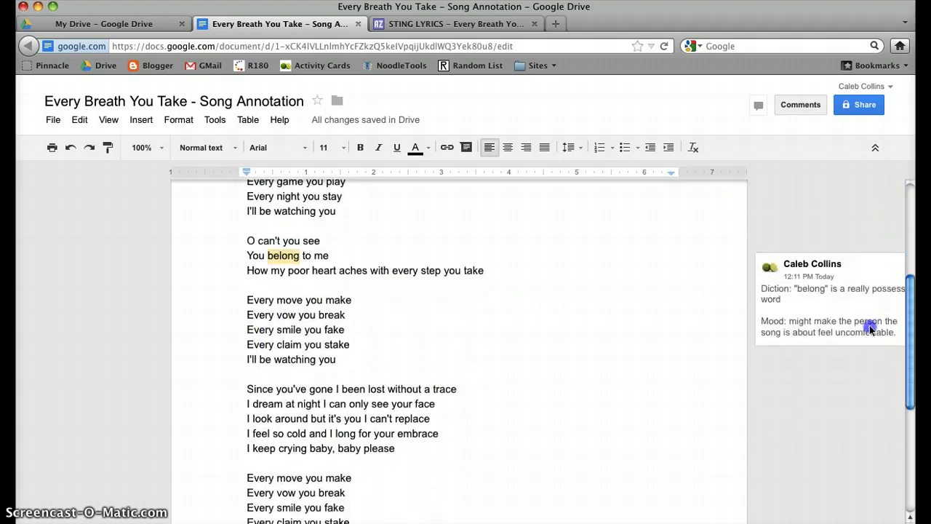
{"action": "scroll", "coordinate": [878, 320], "scroll_direction": "up", "scroll_amount": 6}
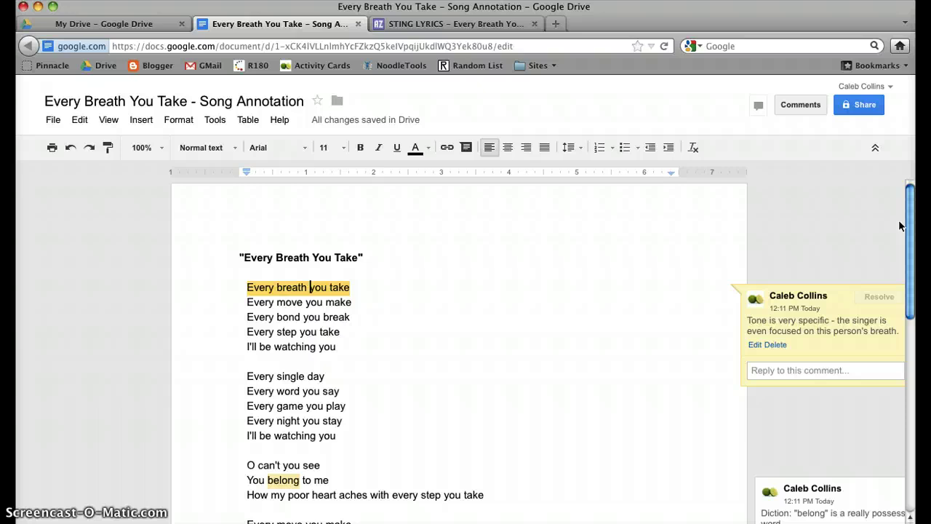